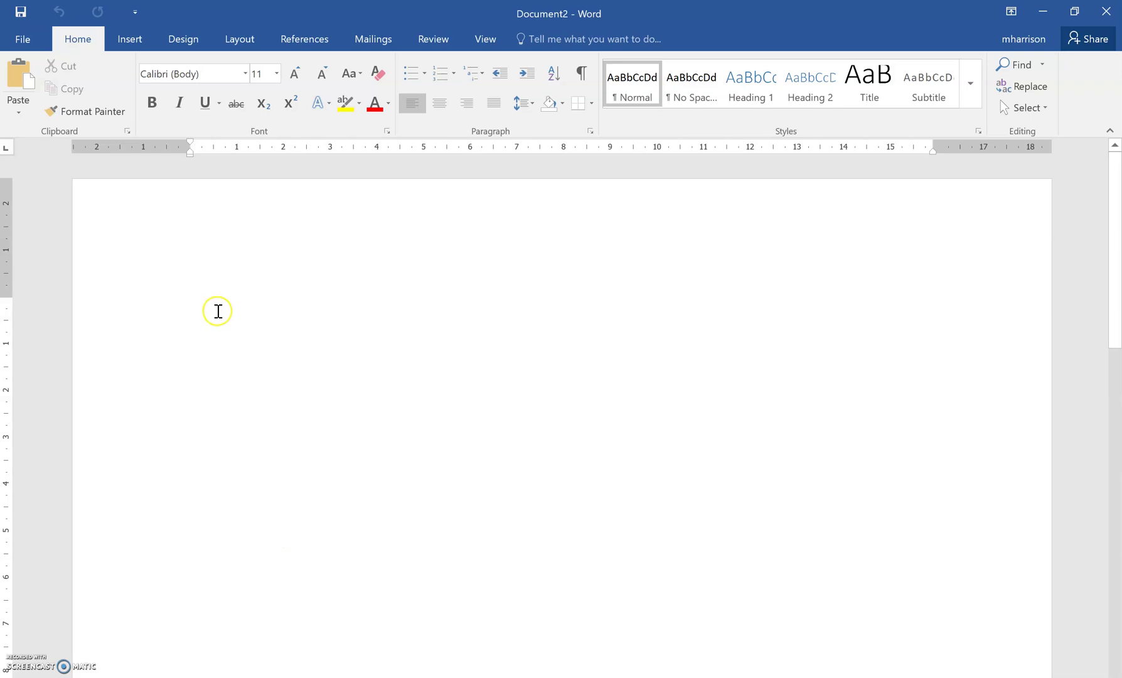
# Step: Paste the Queen paragraph as text only and add a page break after it
pyautogui.rightClick(217, 310)
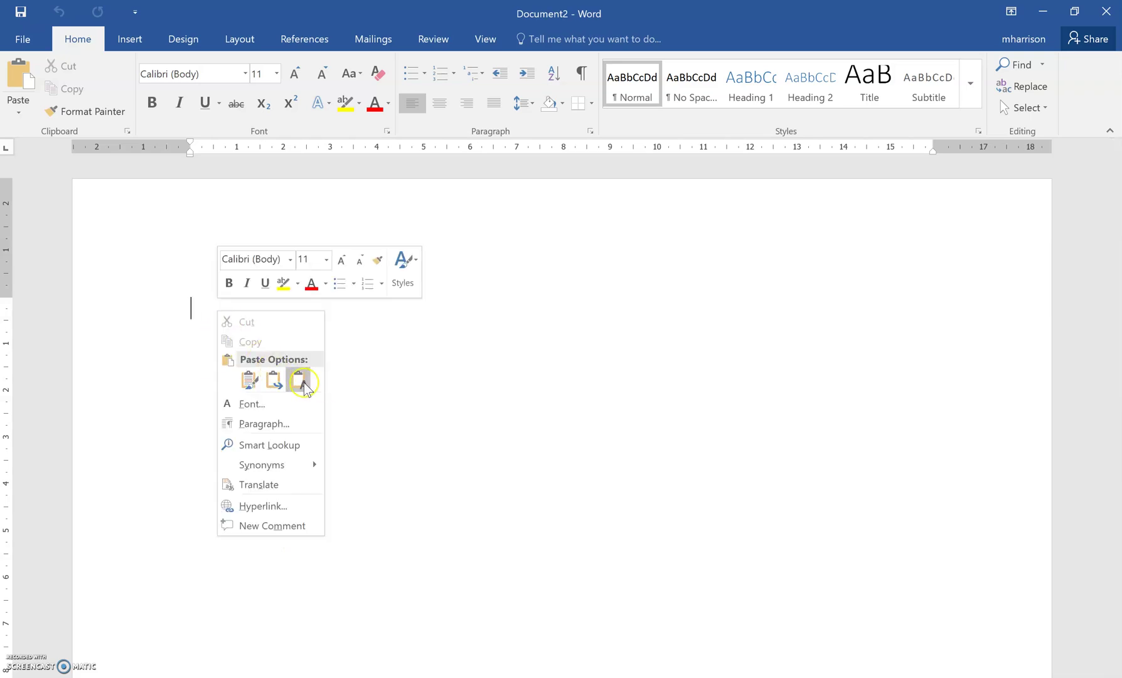
pyautogui.click(299, 379)
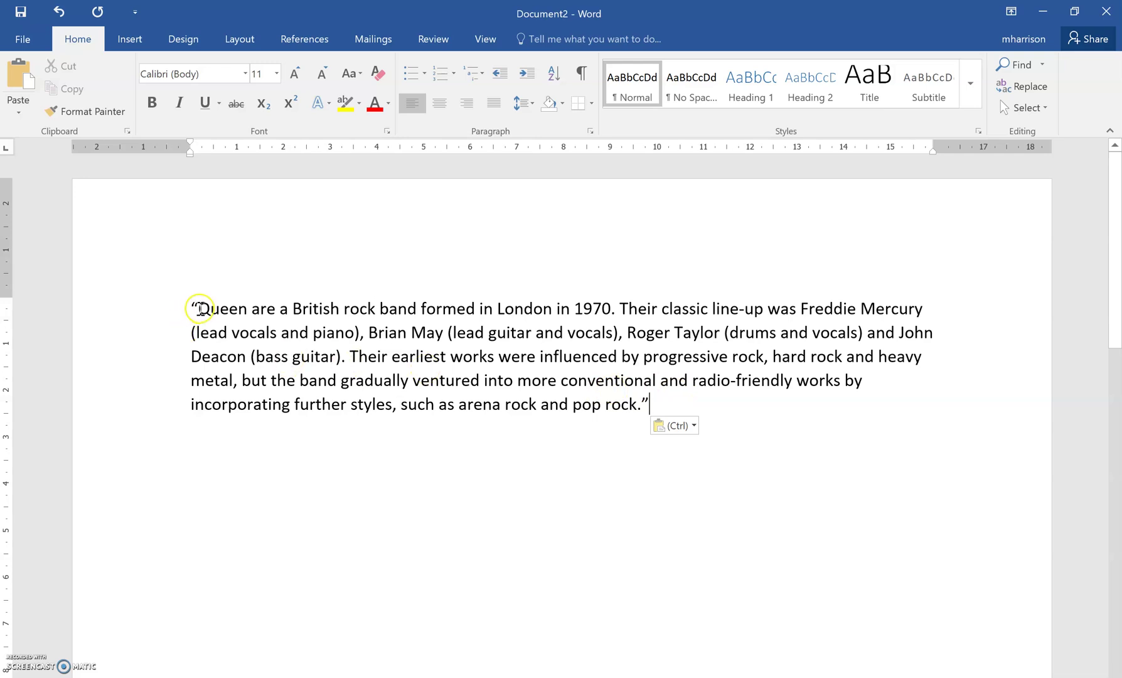
pyautogui.click(200, 310)
pyautogui.click(676, 403)
pyautogui.hotkey('ctrl', 'Return')
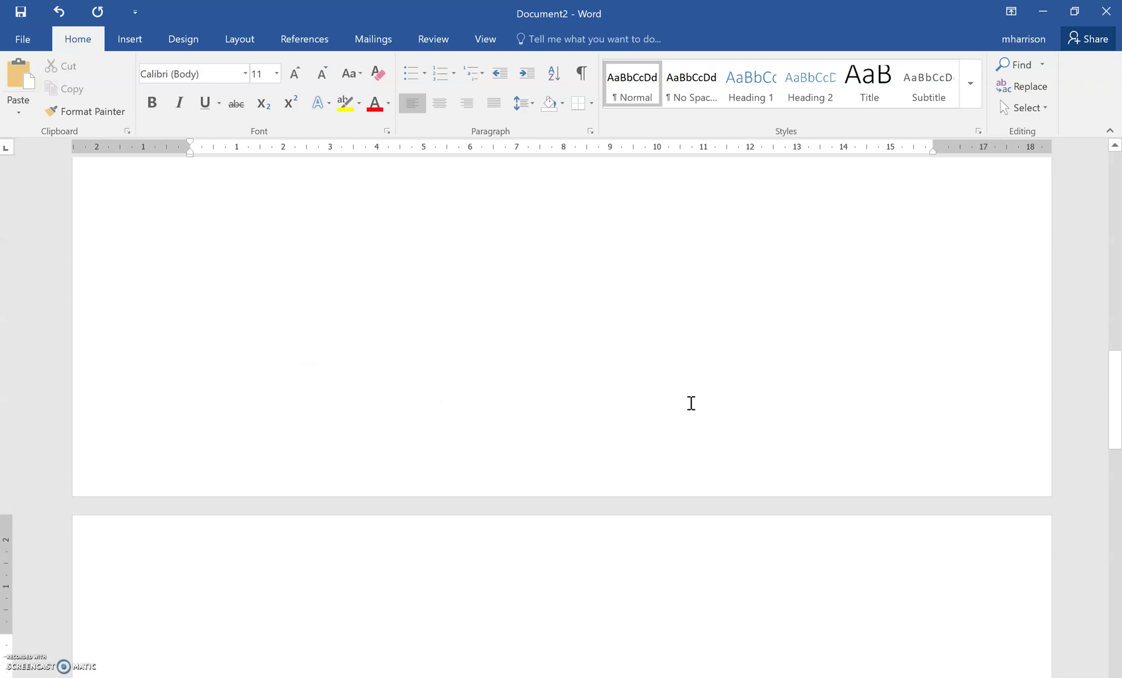
# Step: Insert the built-in Bibliography design on the new second page
pyautogui.click(316, 42)
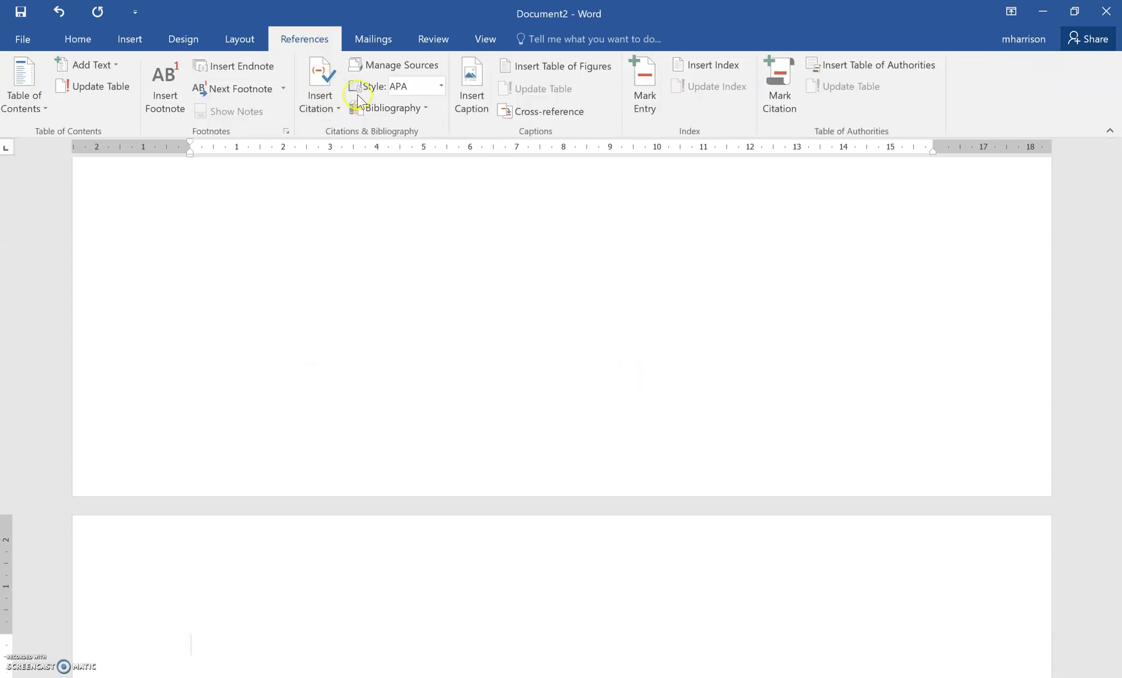
pyautogui.click(386, 108)
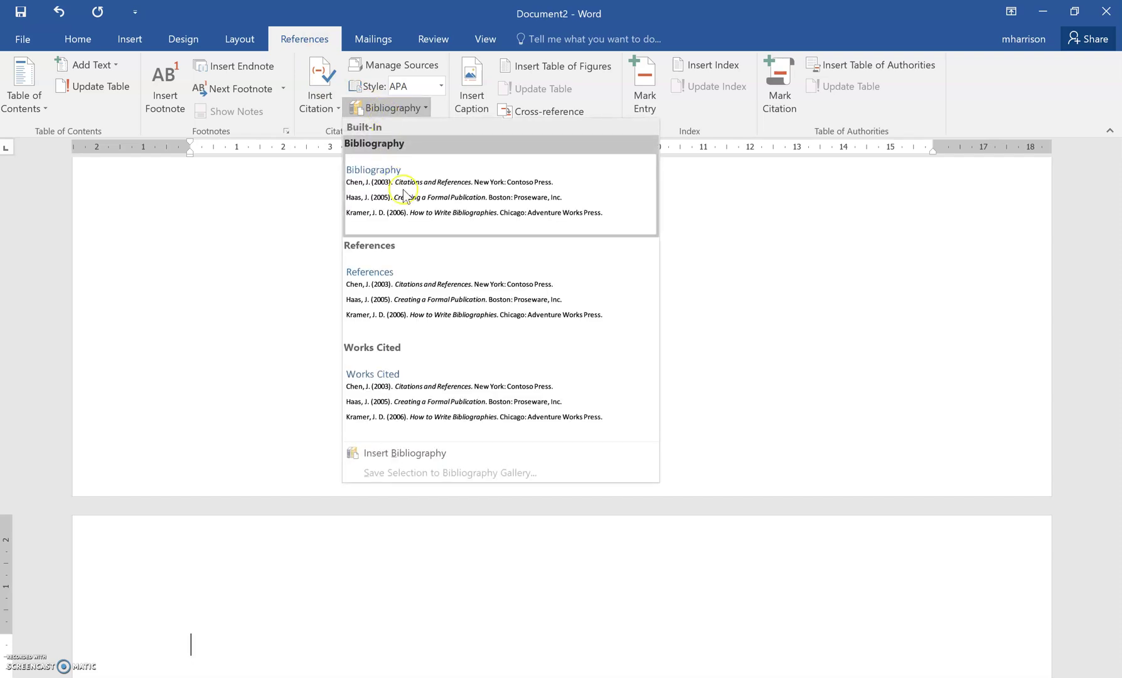
pyautogui.click(404, 195)
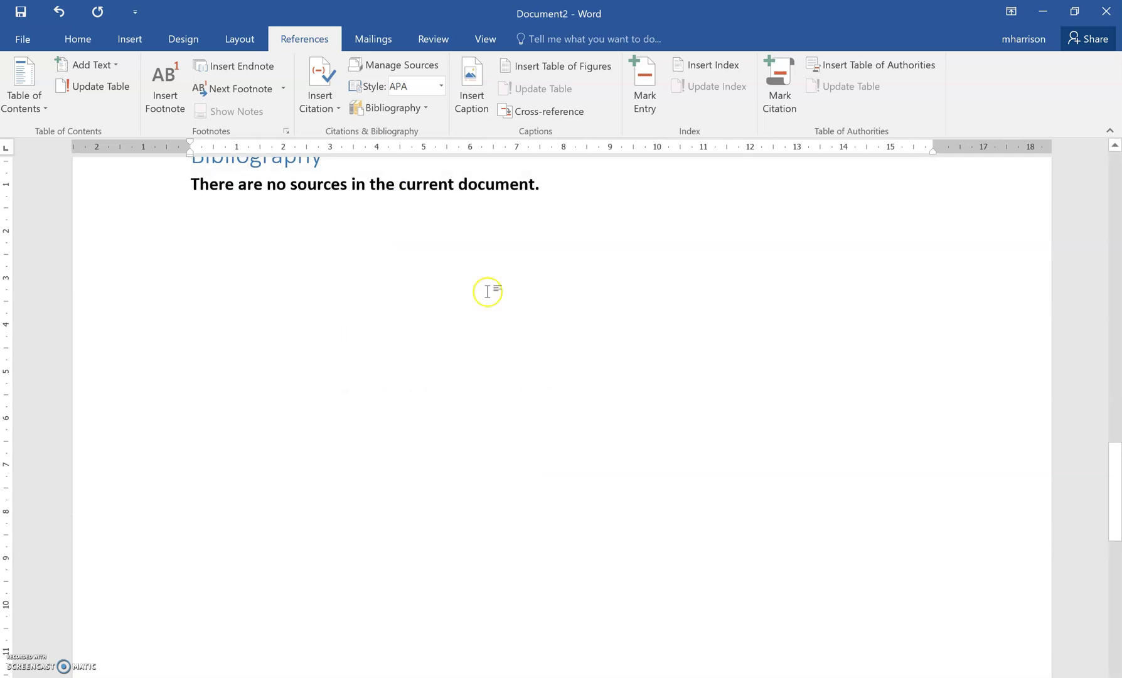
pyautogui.scroll(2, 491, 268)
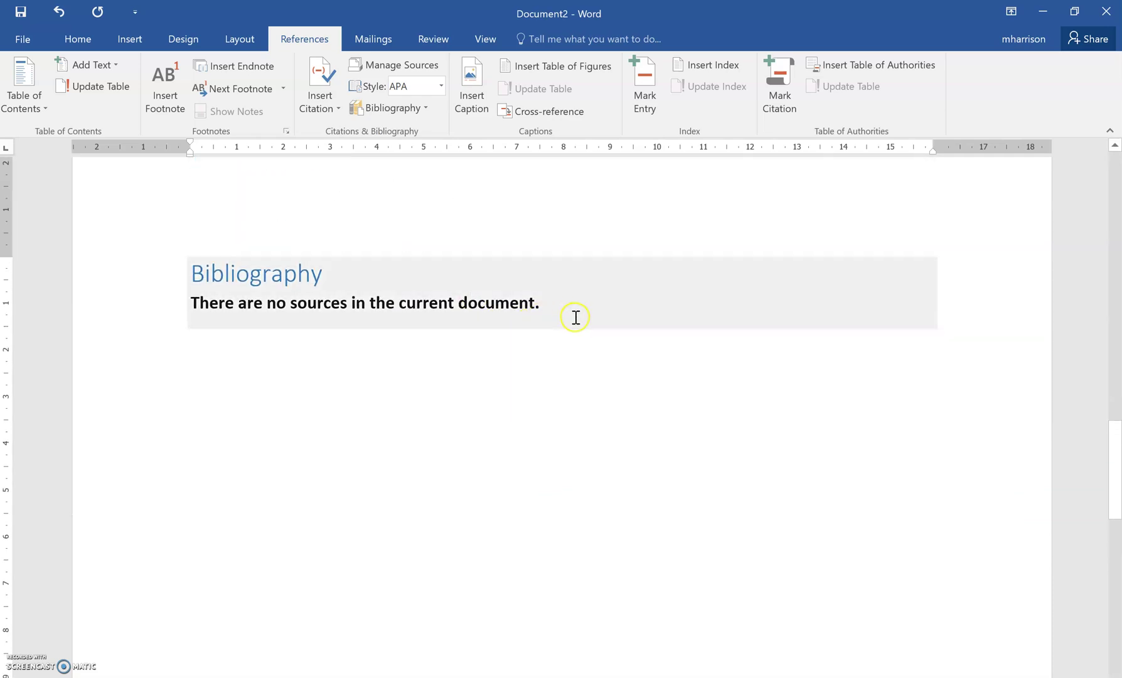
pyautogui.scroll(3, 559, 315)
pyautogui.scroll(6, 559, 324)
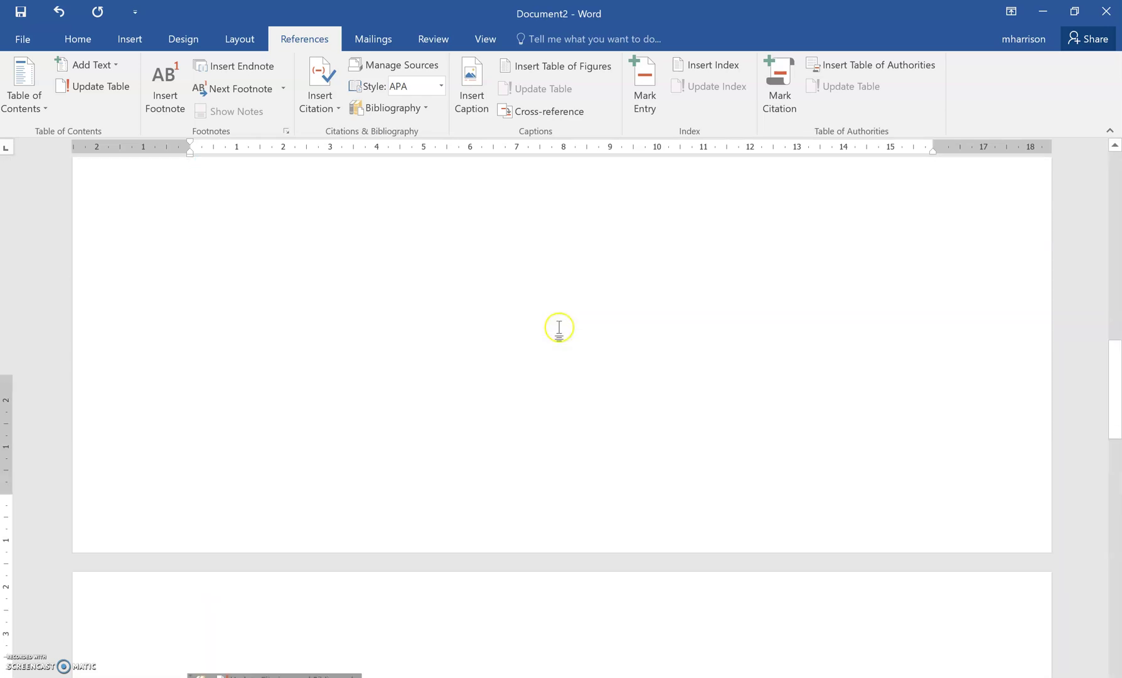
pyautogui.scroll(4, 559, 328)
pyautogui.scroll(3, 559, 328)
pyautogui.scroll(3, 559, 327)
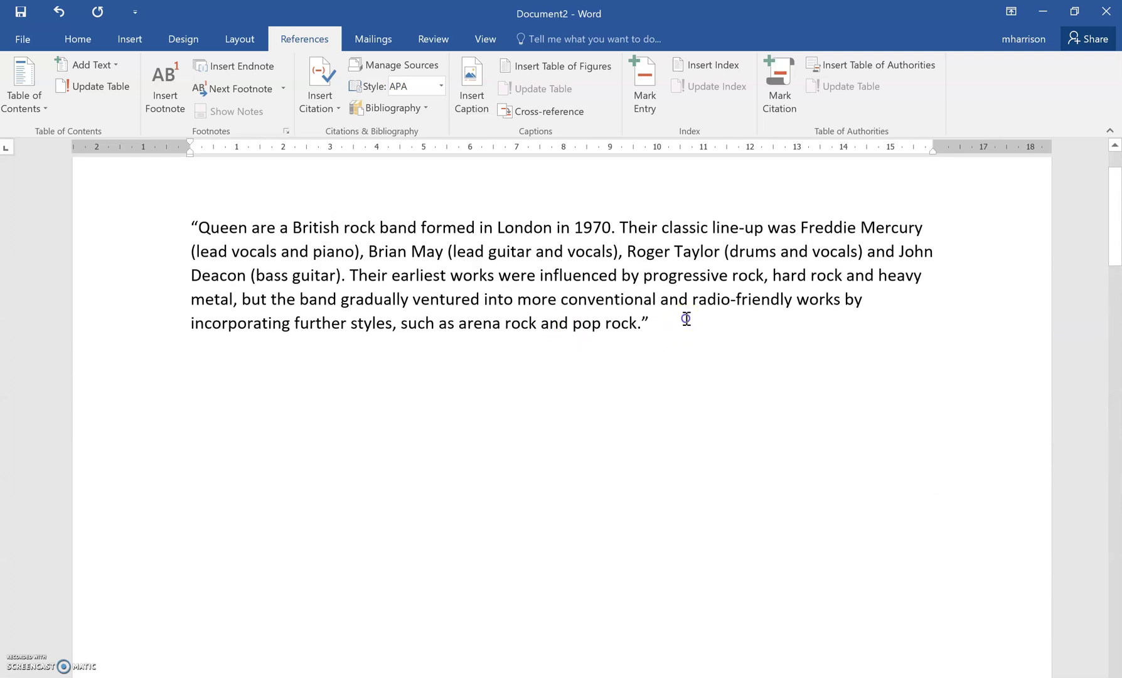
# Step: Place the cursor after the closing quote and start adding a new citation source
pyautogui.click(684, 319)
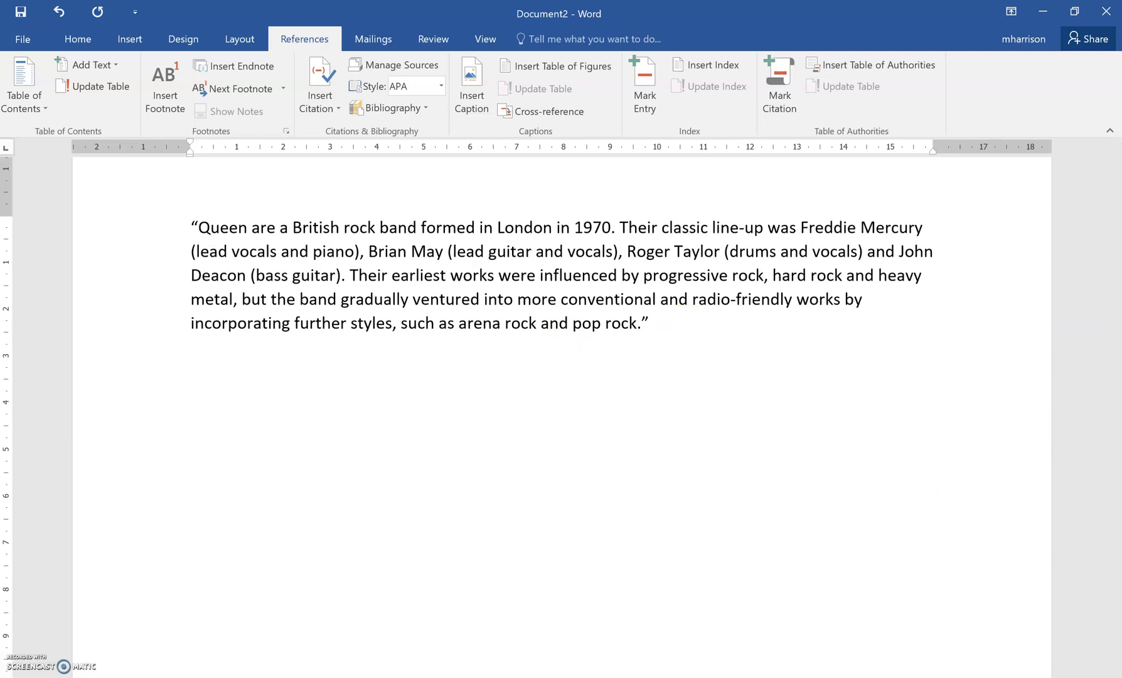
pyautogui.click(679, 319)
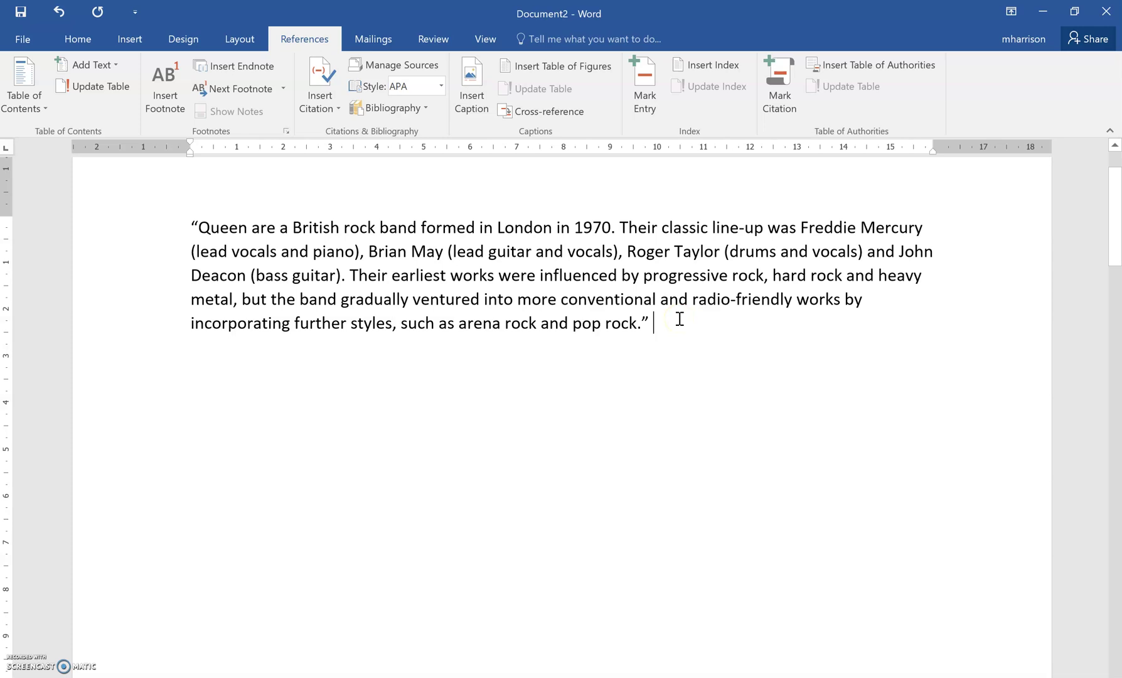
pyautogui.click(625, 282)
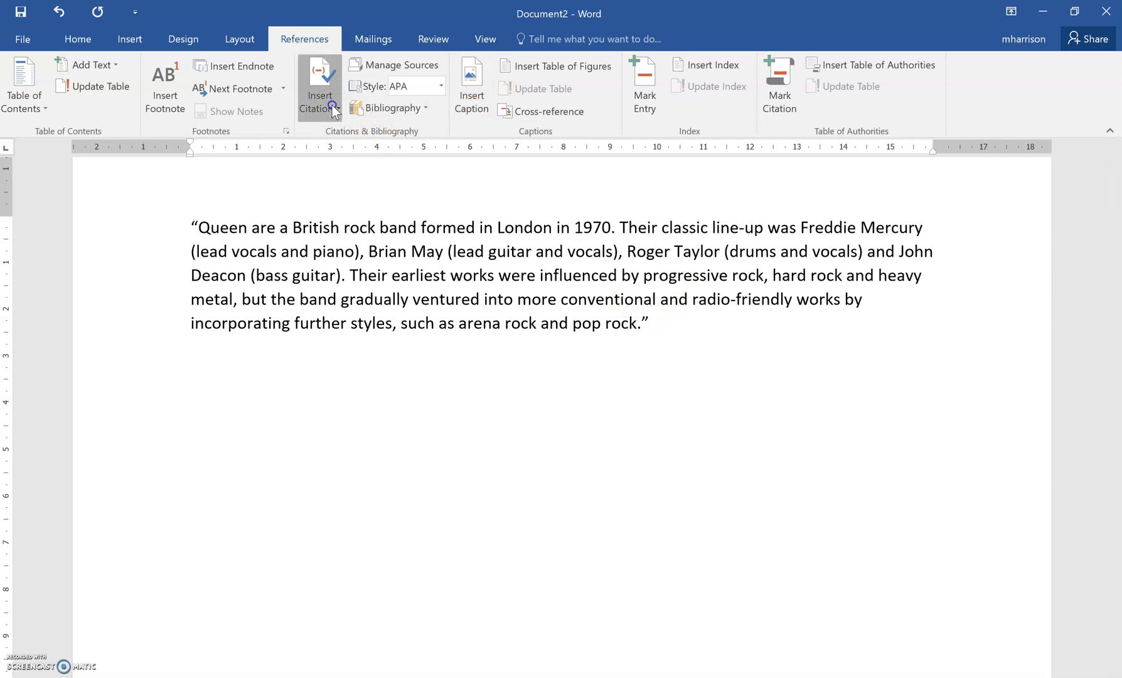
pyautogui.click(332, 104)
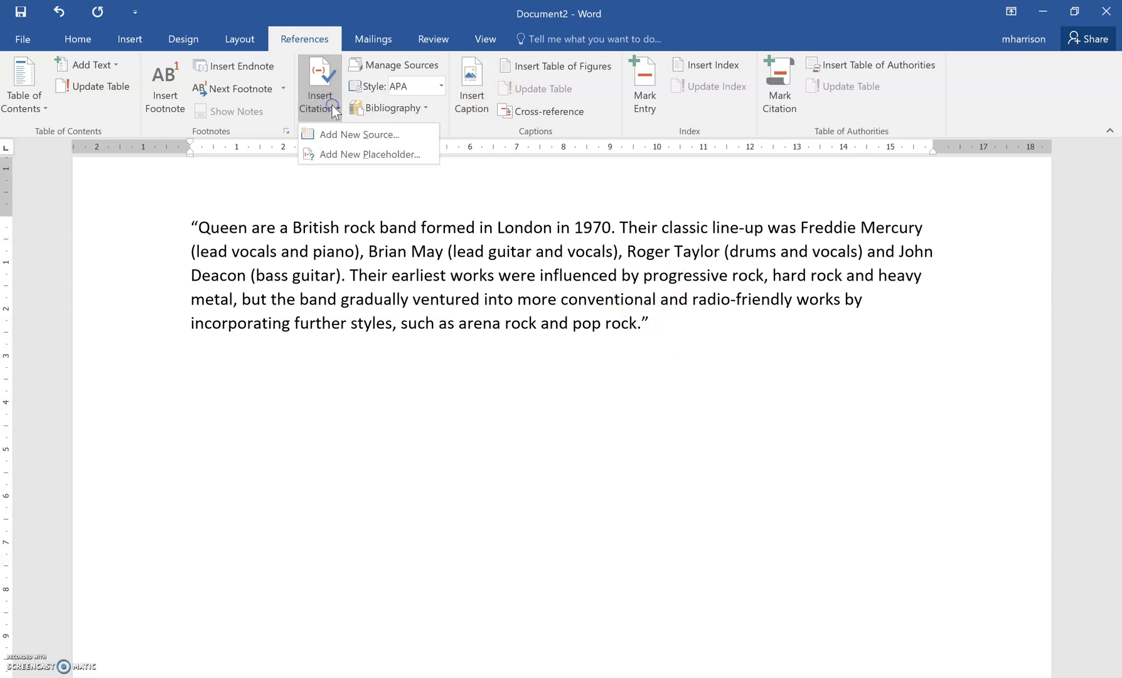
pyautogui.click(351, 138)
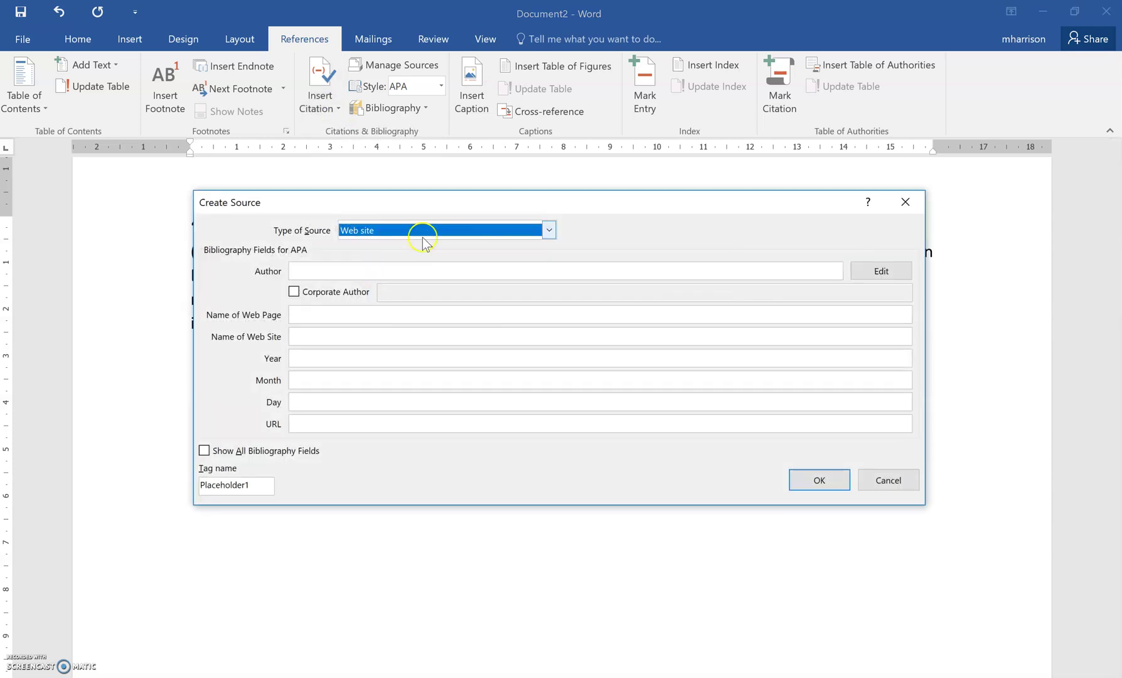
# Step: Make it a Web site source with author Wikipedia, site name Wikipedia and page name Queen (band)
pyautogui.click(451, 231)
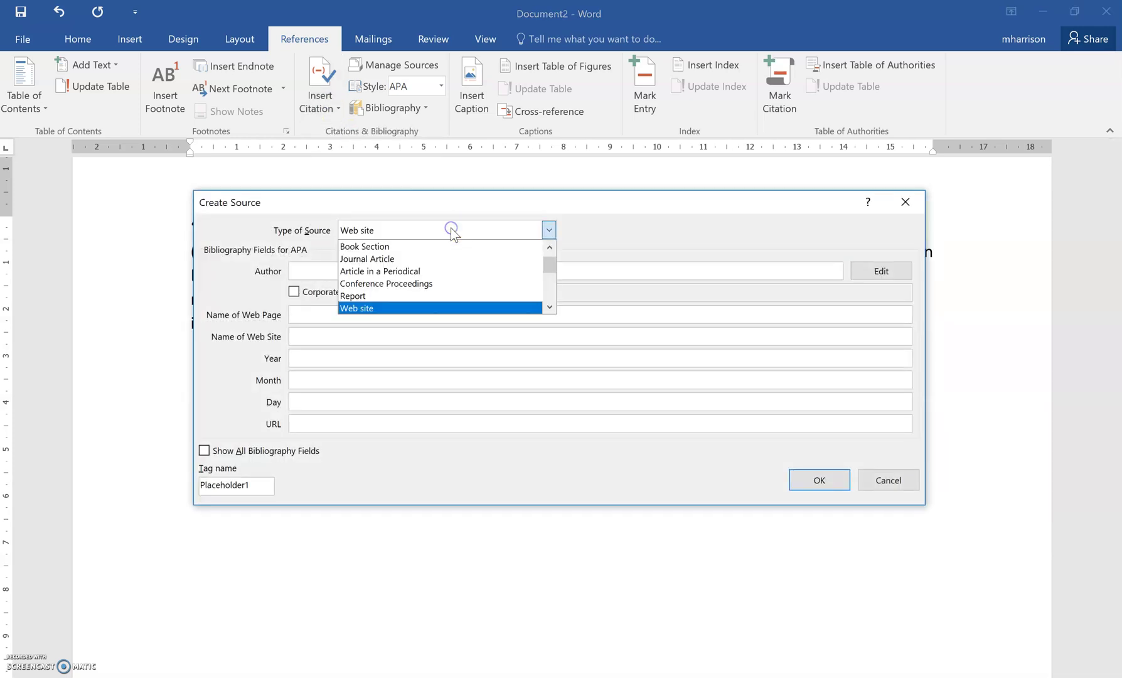
pyautogui.click(399, 306)
pyautogui.click(348, 271)
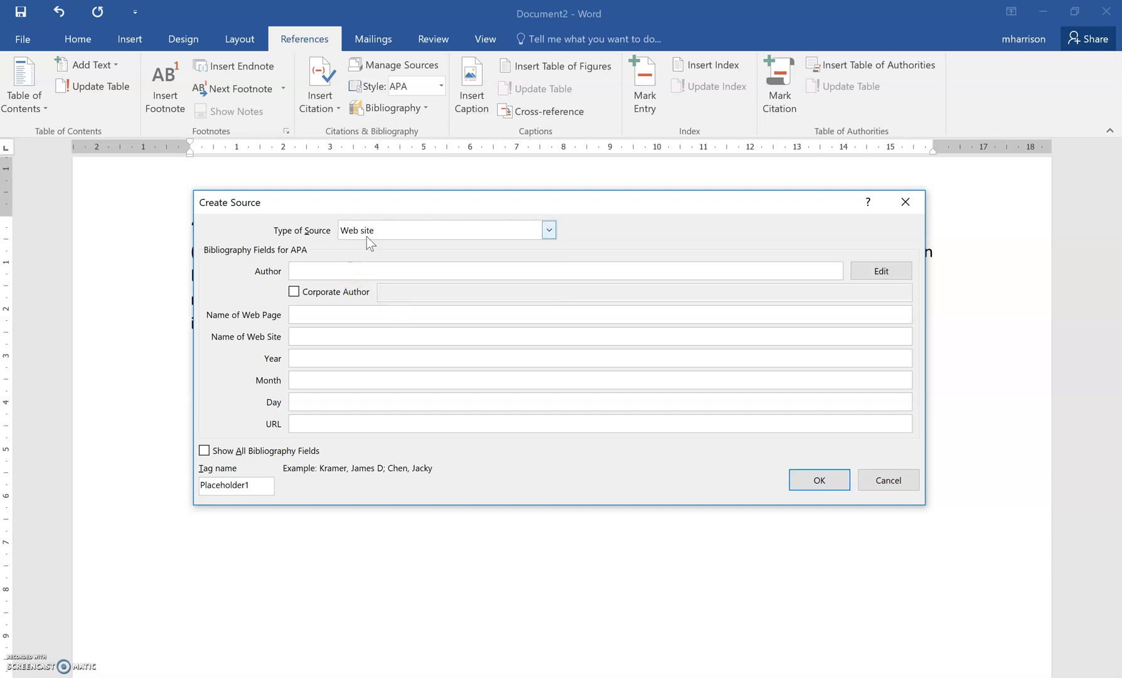
pyautogui.write('Wikipedia')
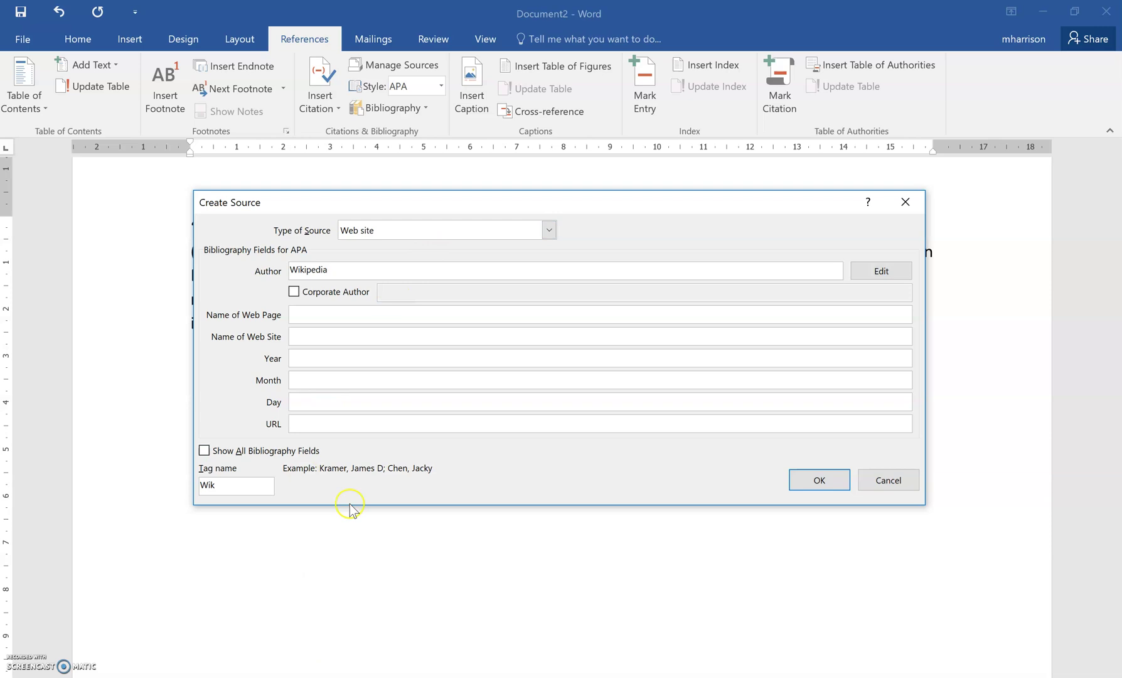
pyautogui.click(341, 314)
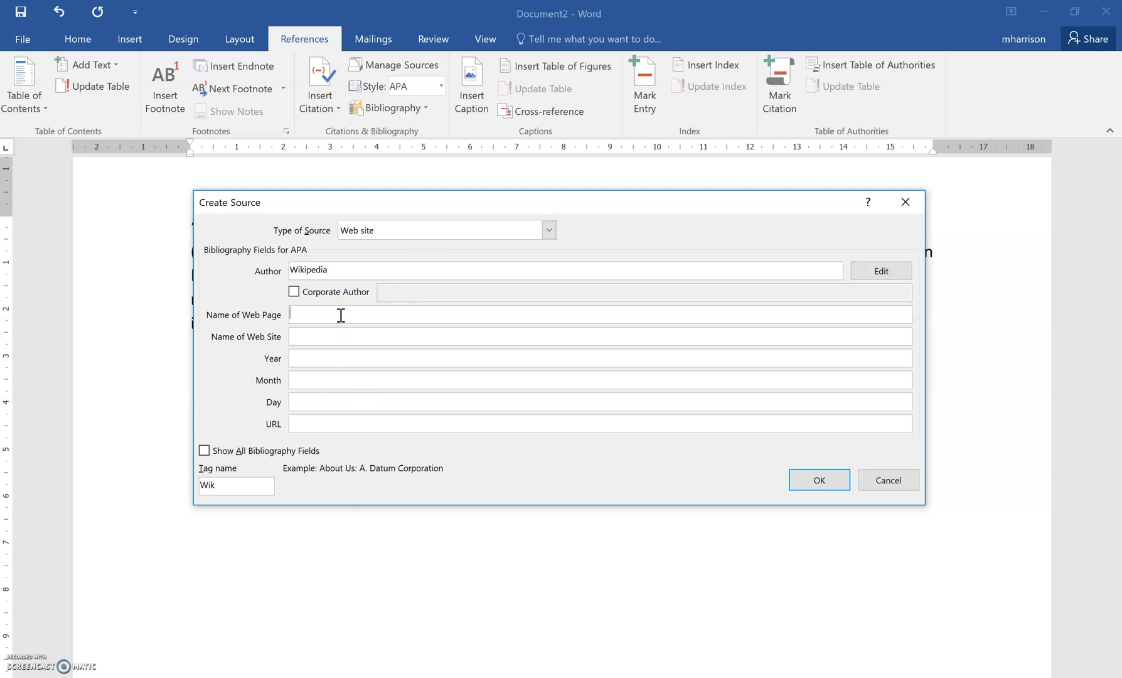
pyautogui.write('W')
pyautogui.press('BackSpace')
pyautogui.press('BackSpace')
pyautogui.click(370, 336)
pyautogui.write('Wik')
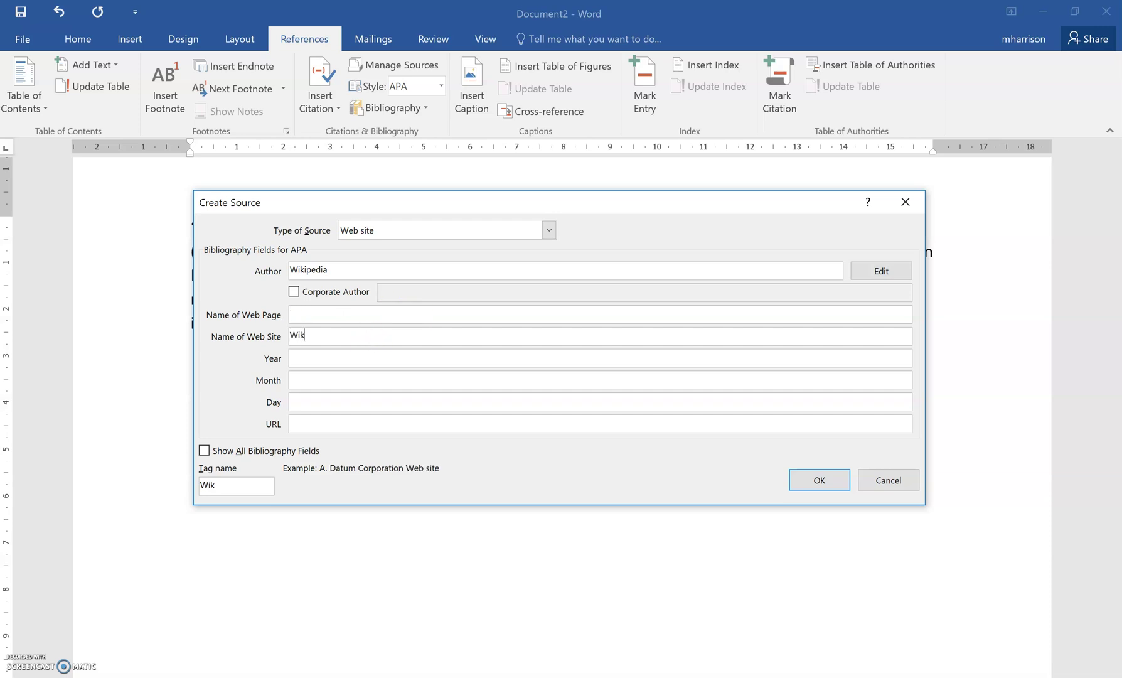
pyautogui.write('ipedia')
pyautogui.click(399, 317)
pyautogui.write('Quee')
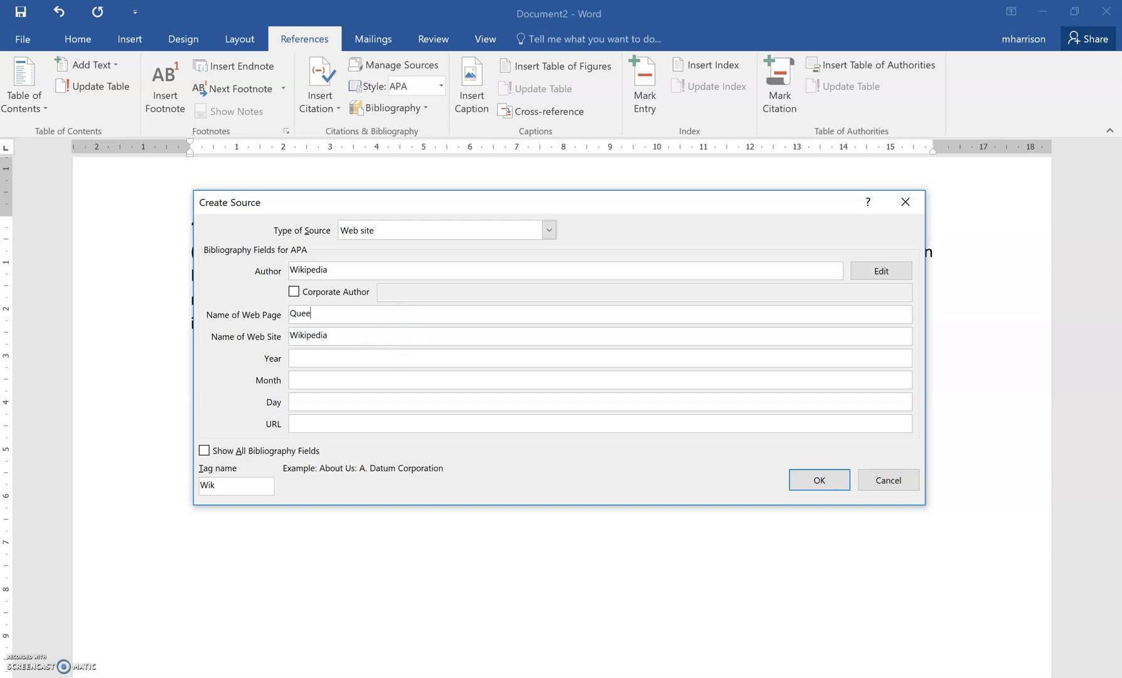
pyautogui.write('n')
pyautogui.write(' (band)')
# Step: Enter the source date as year 2019, month July, day 4th
pyautogui.click(331, 359)
pyautogui.click(336, 366)
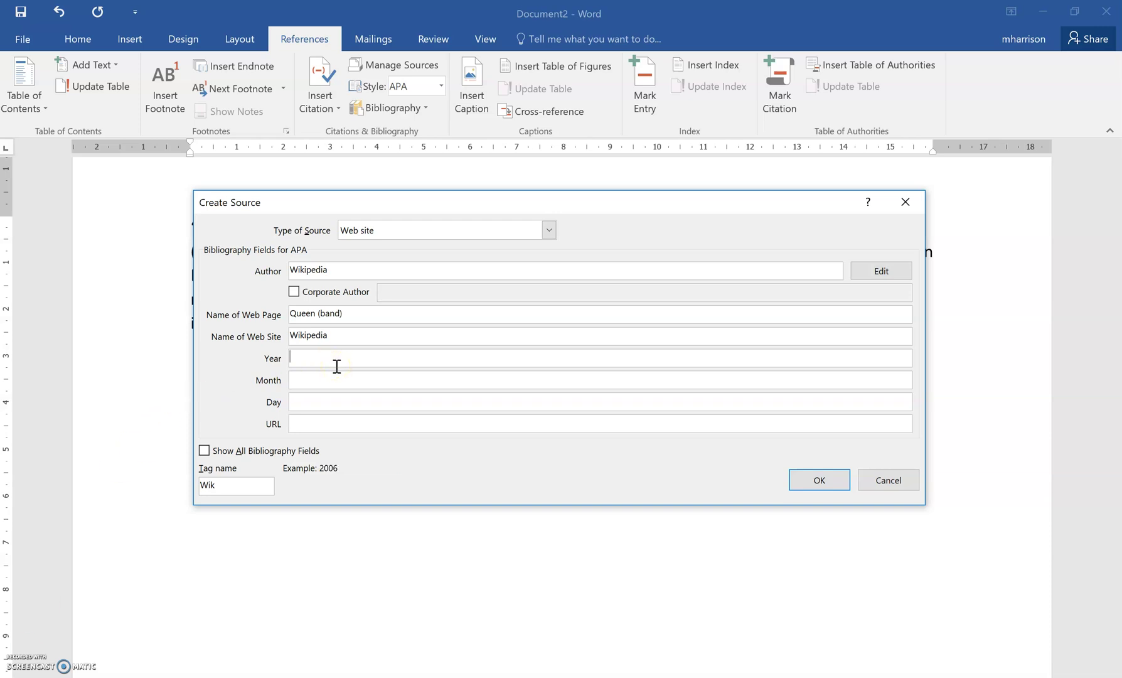
pyautogui.write('2019')
pyautogui.press('Tab')
pyautogui.write('July')
pyautogui.press('Tab')
pyautogui.write('4')
# Step: Paste the Wikipedia Queen (band) page address into the URL field
pyautogui.click(424, 423)
pyautogui.rightClick(408, 425)
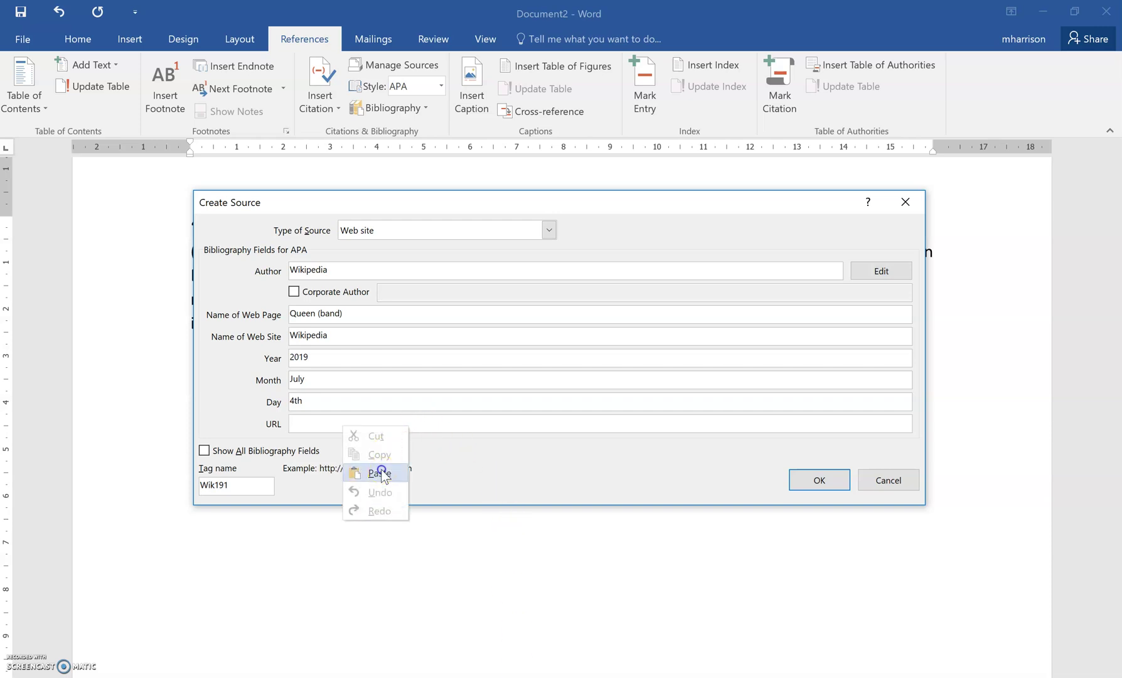
pyautogui.click(381, 469)
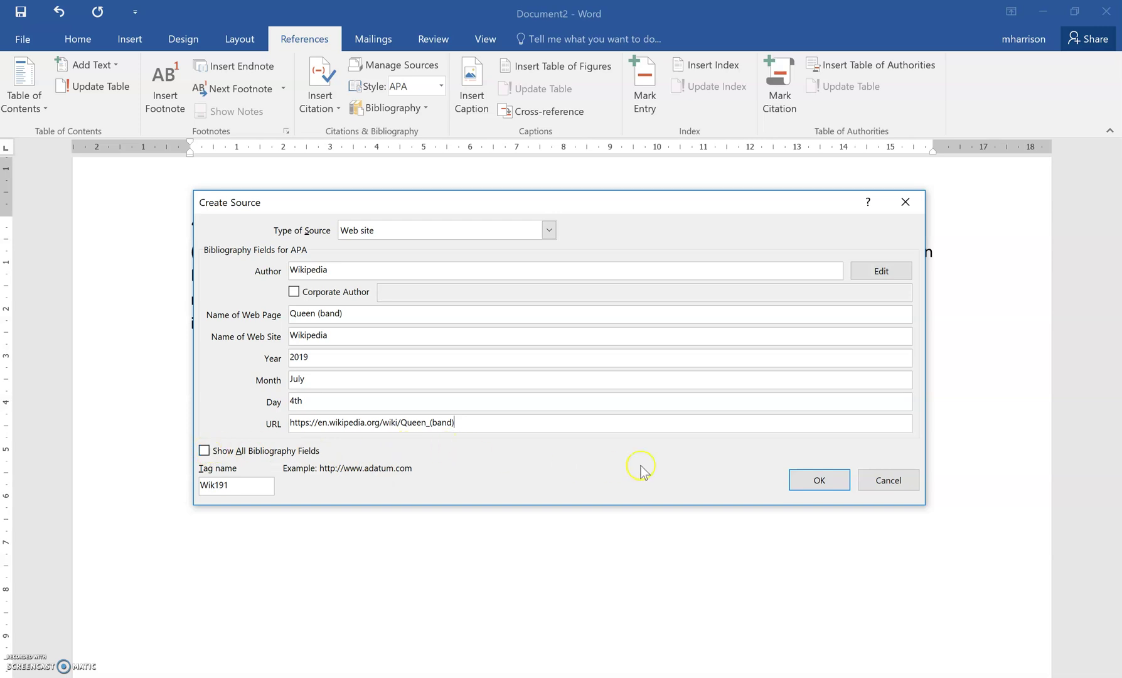
# Step: Confirm the new source, adding the (Wikipedia, 2019) citation after the quote
pyautogui.click(819, 480)
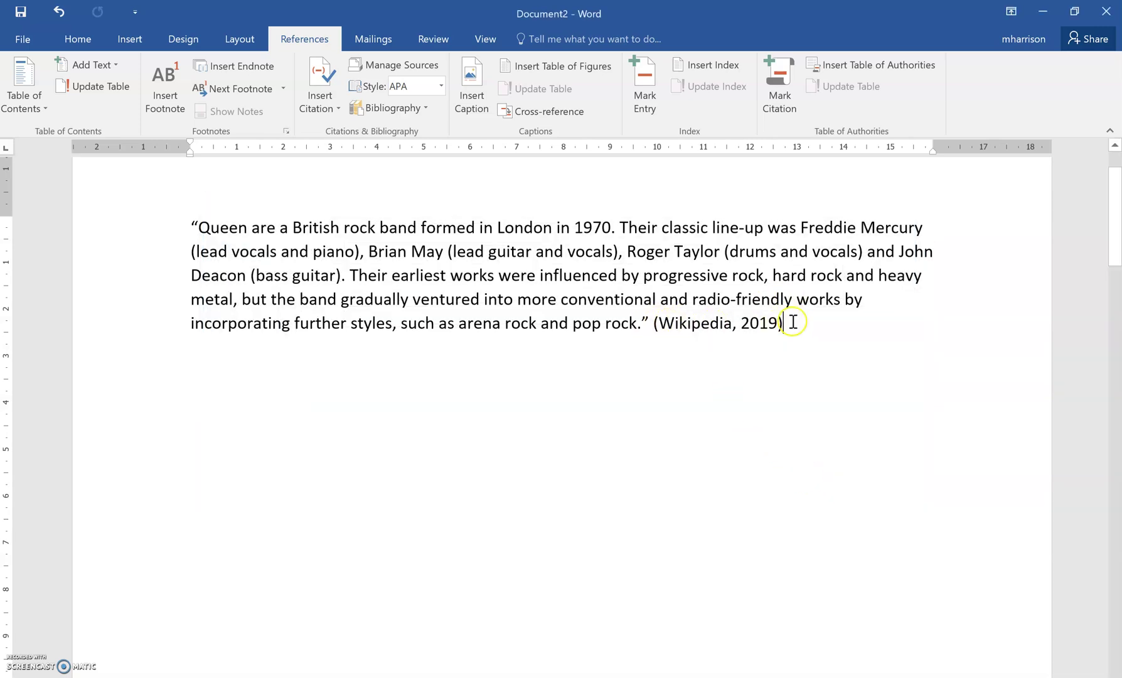
pyautogui.scroll(-3, 798, 318)
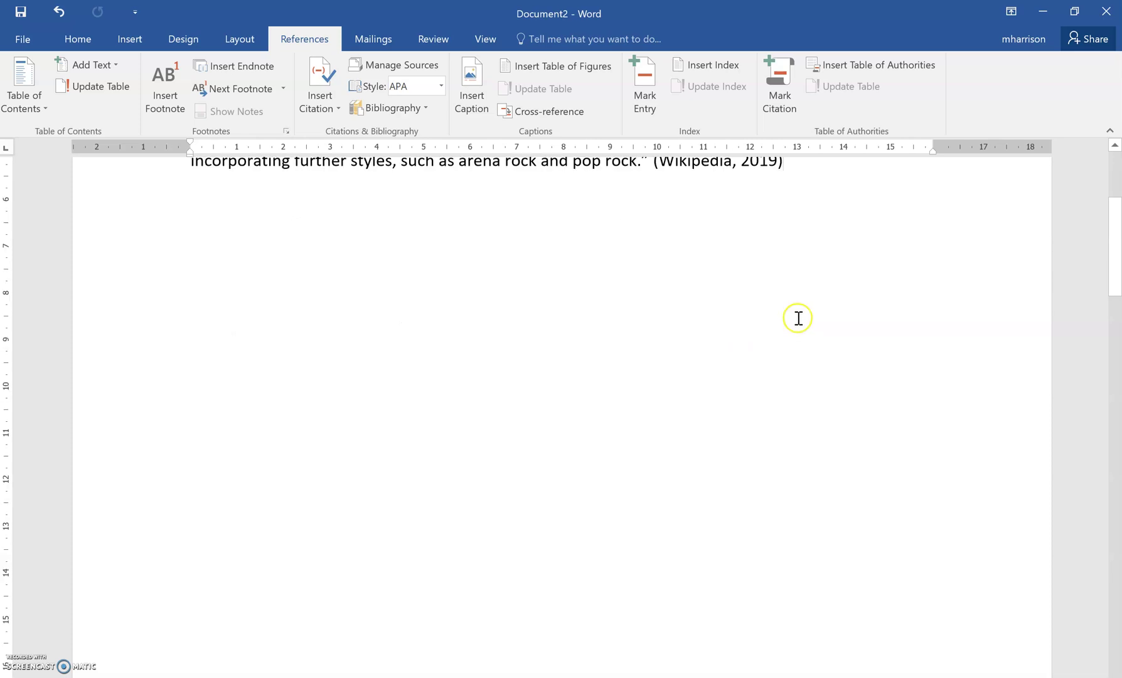
pyautogui.scroll(-5, 796, 318)
pyautogui.scroll(-10, 791, 318)
pyautogui.scroll(-5, 771, 318)
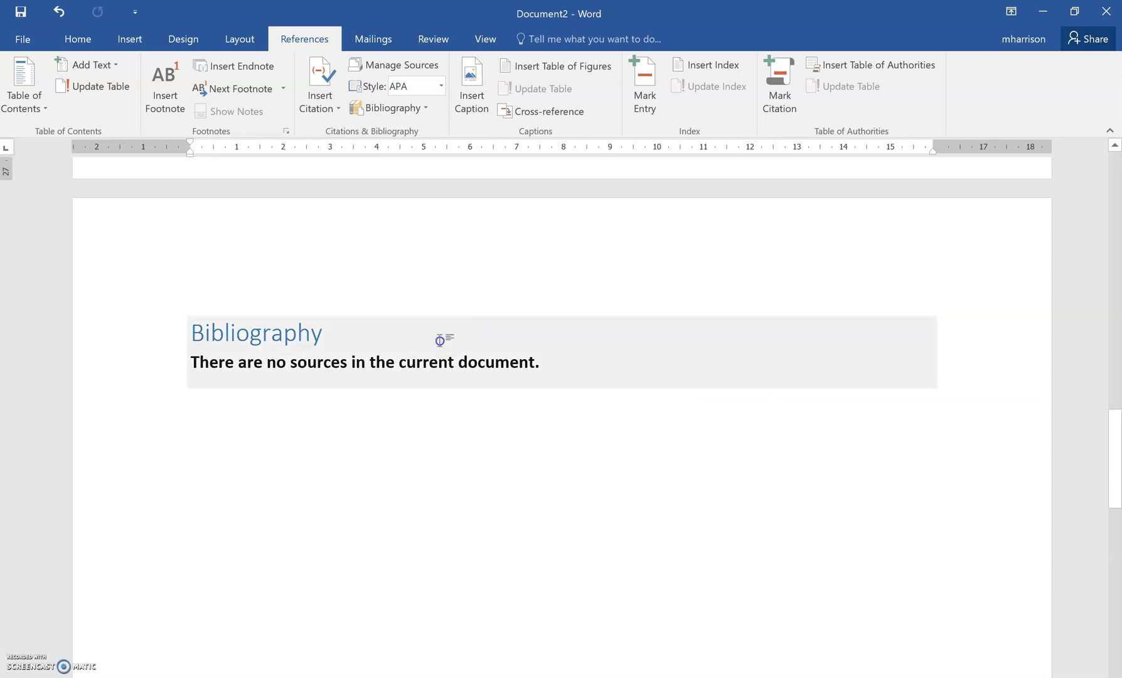
# Step: Update the Bibliography so it lists the Wikipedia (2019, July 4th) Queen (band) entry
pyautogui.click(440, 339)
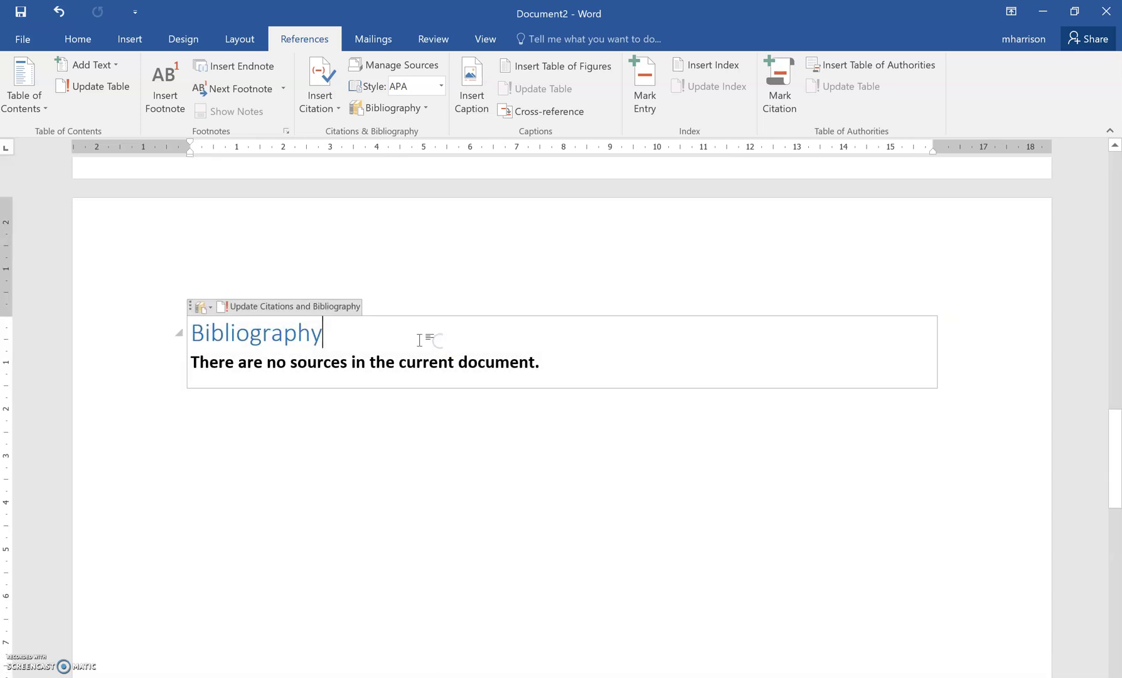
pyautogui.click(271, 306)
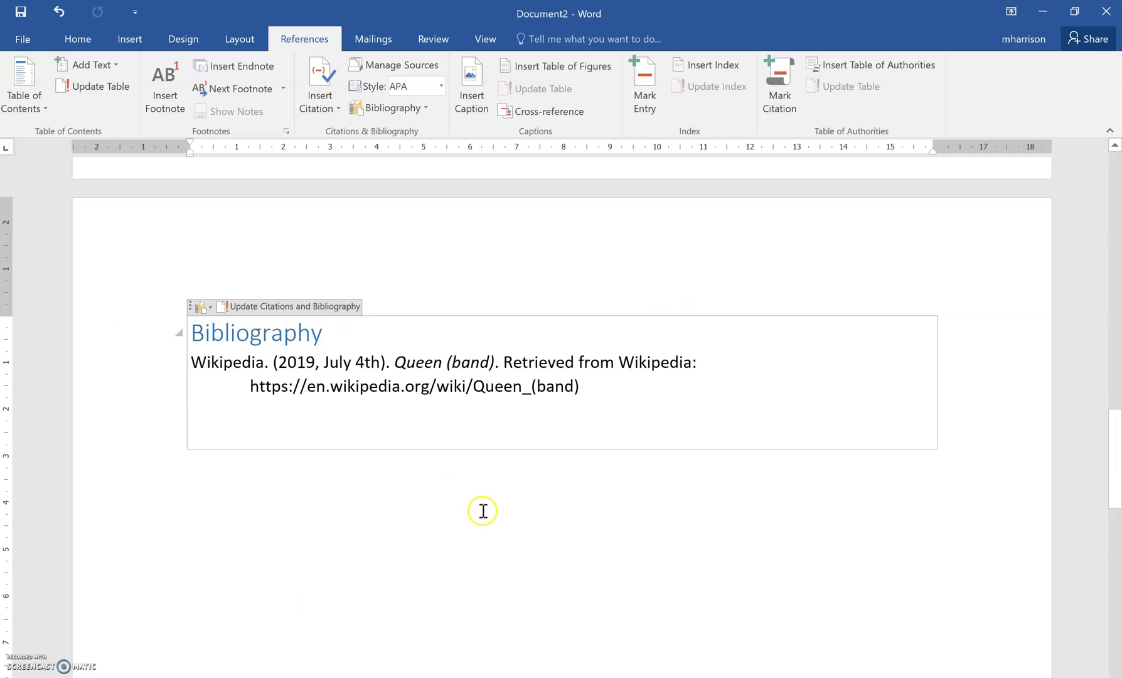
pyautogui.click(415, 434)
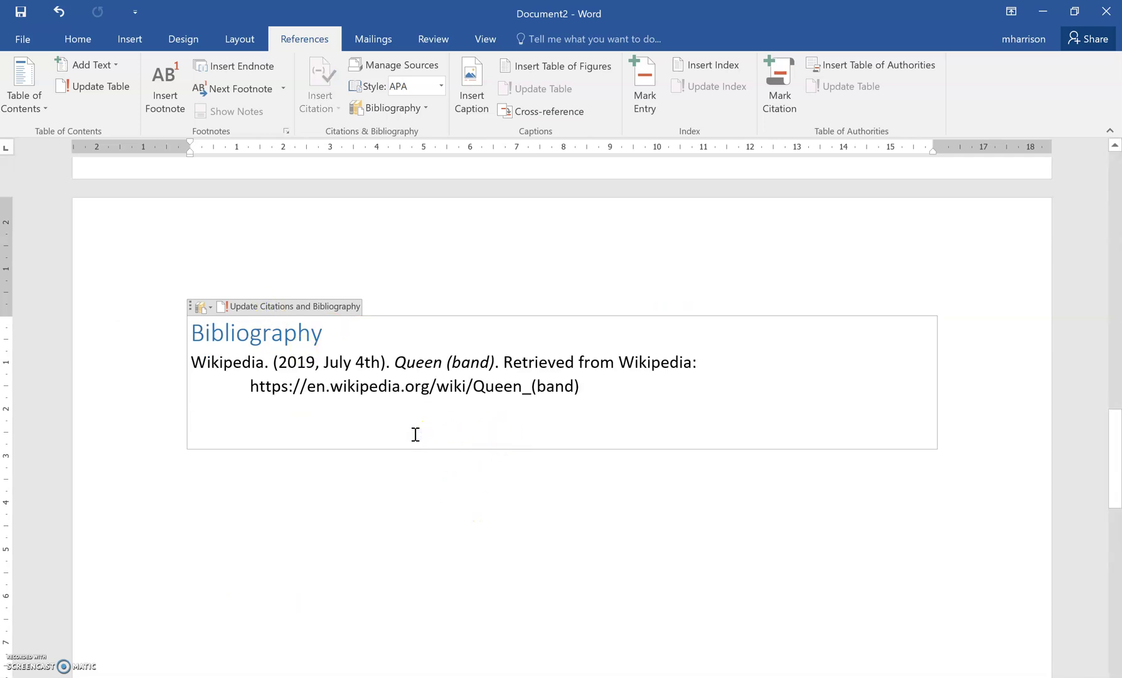